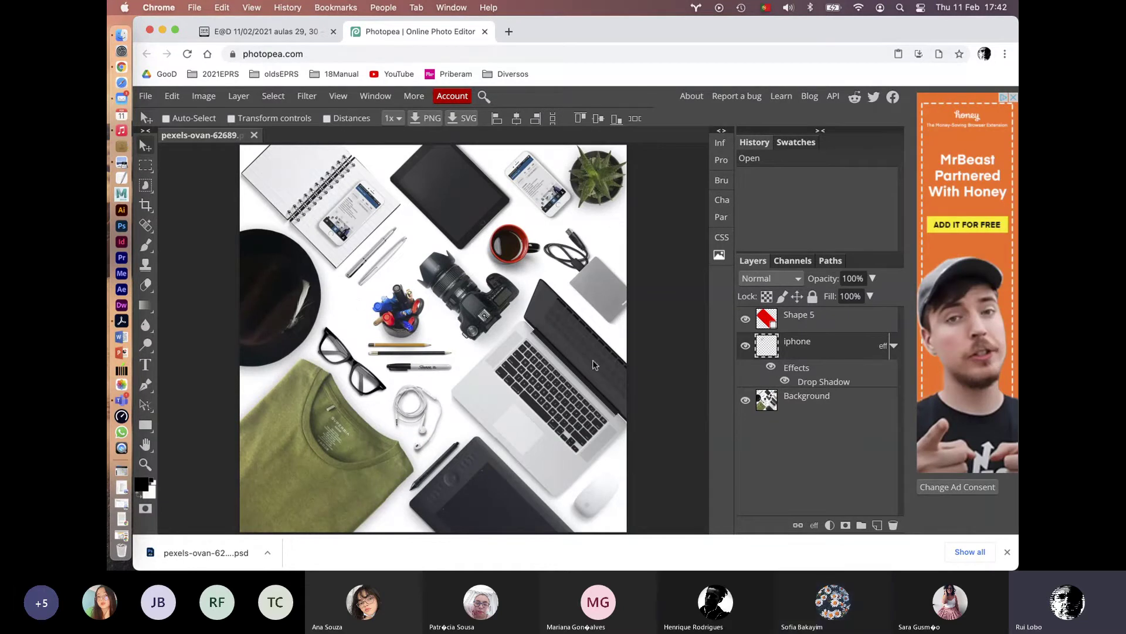
Export the image as a JPG at maximum quality and close the document.
click(143, 98)
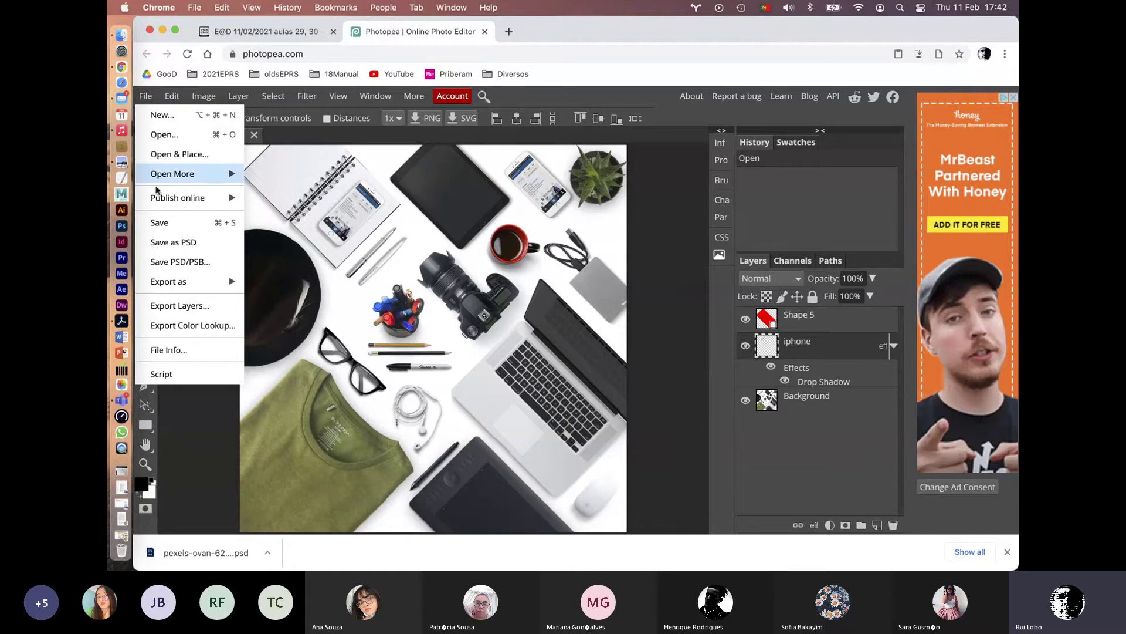
mouse_move(173, 287)
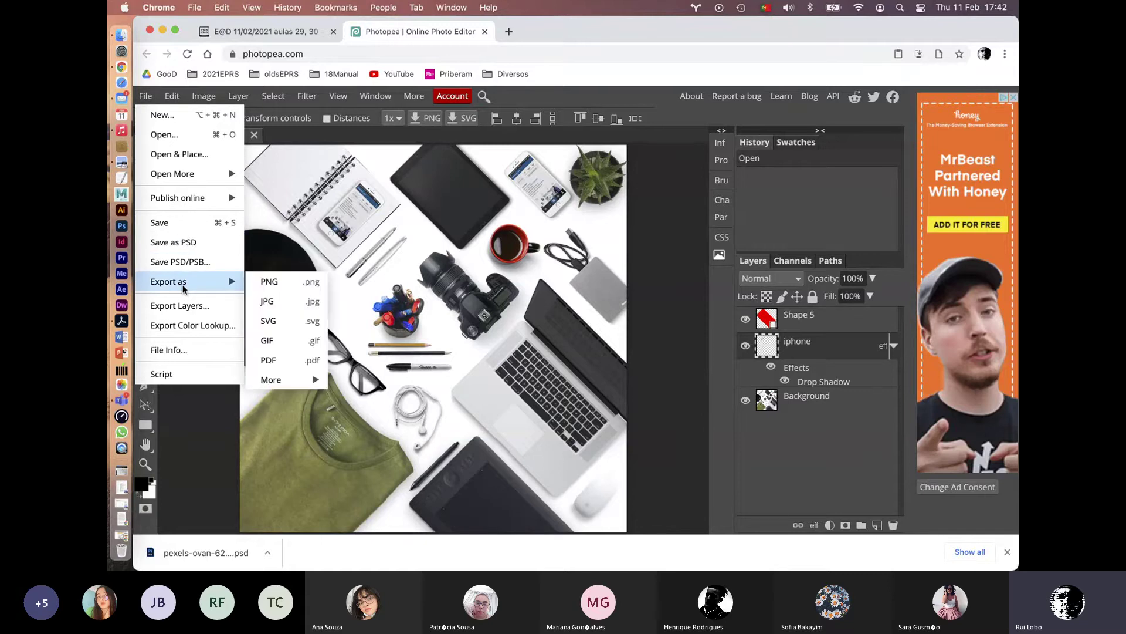
click(277, 304)
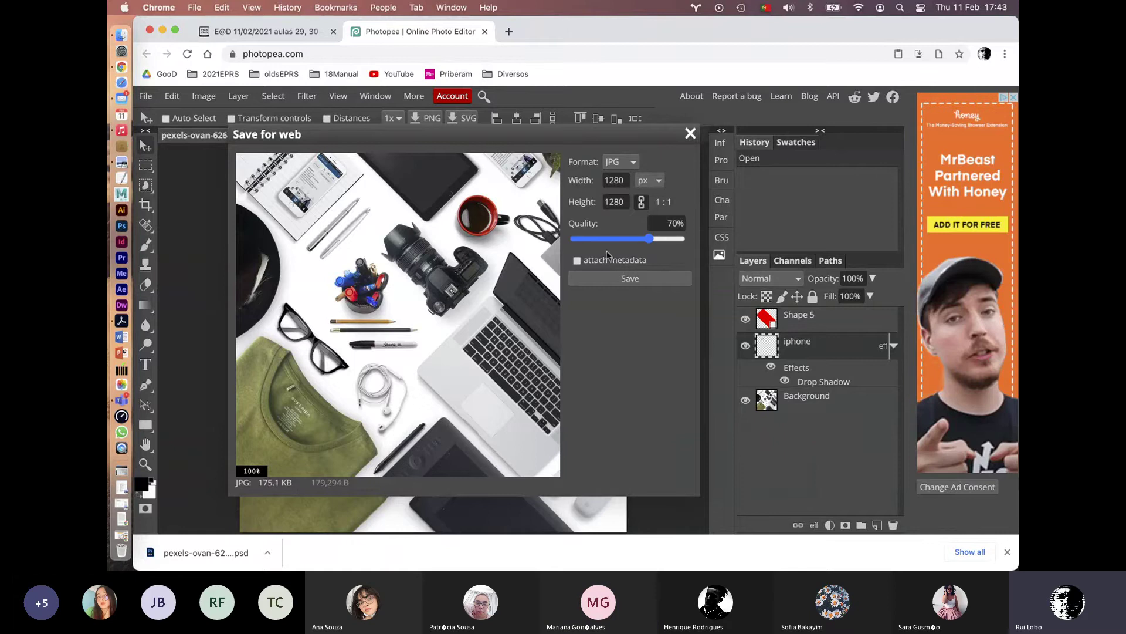
drag(650, 238, 701, 244)
click(615, 280)
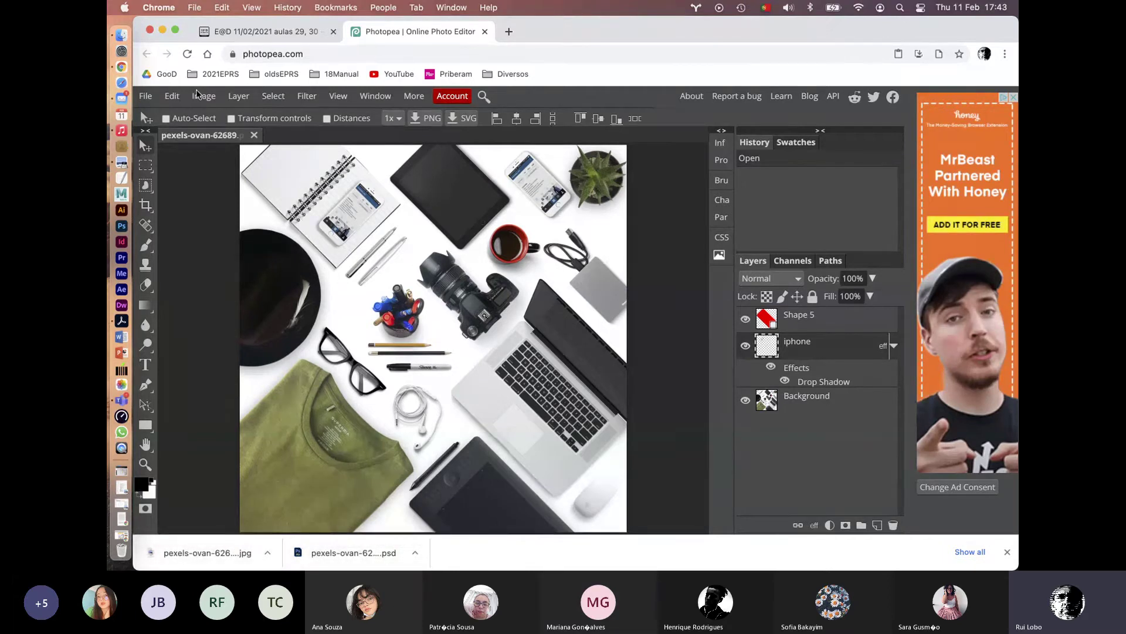
click(255, 136)
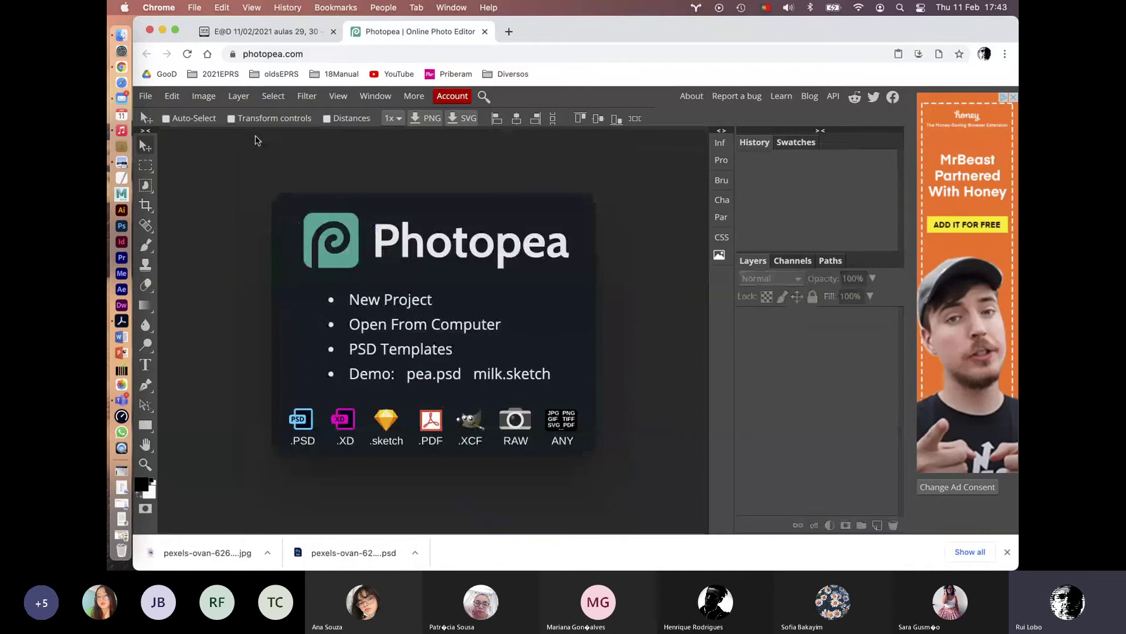
Preview the exported pexels-ovan-62689 (1).jpg from the desktop's Images stack and close the preview.
click(162, 30)
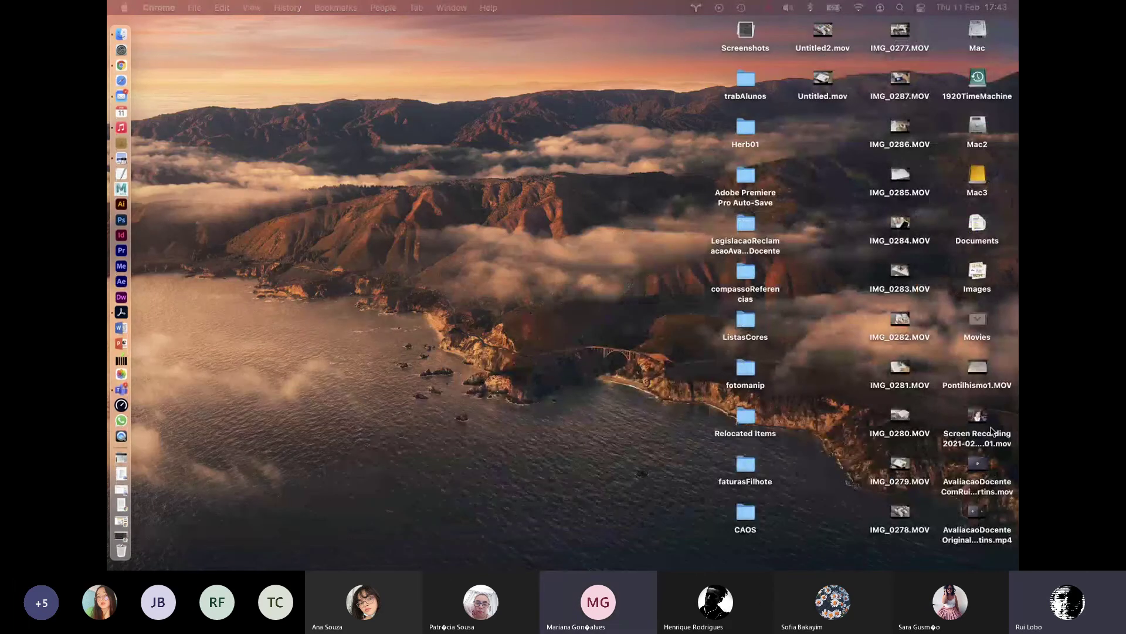
click(978, 275)
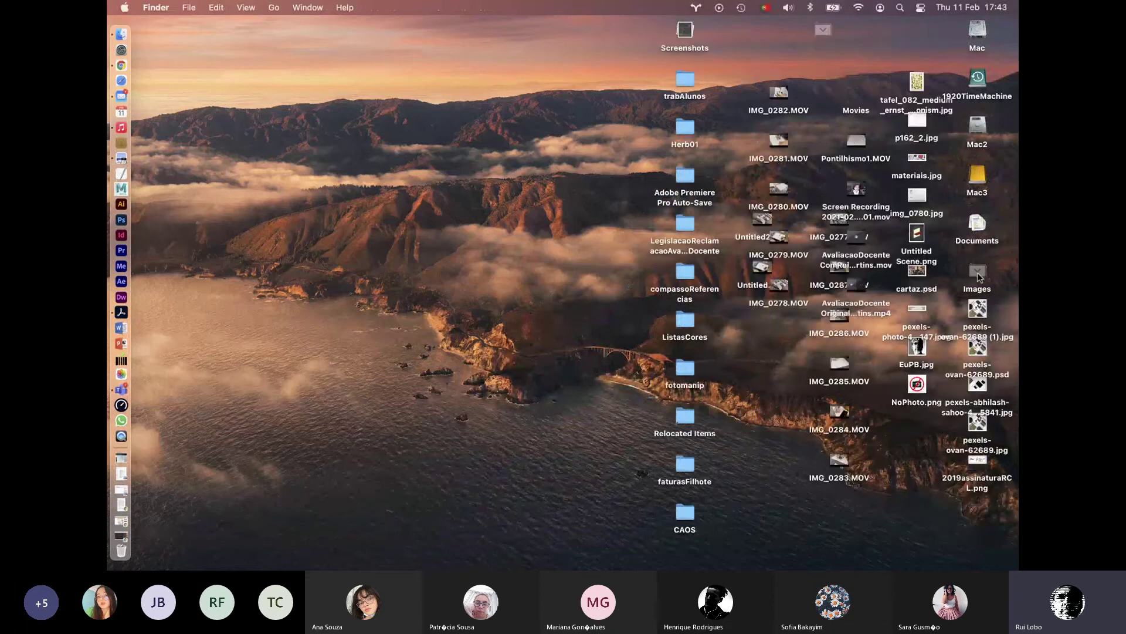
click(978, 321)
double_click(979, 321)
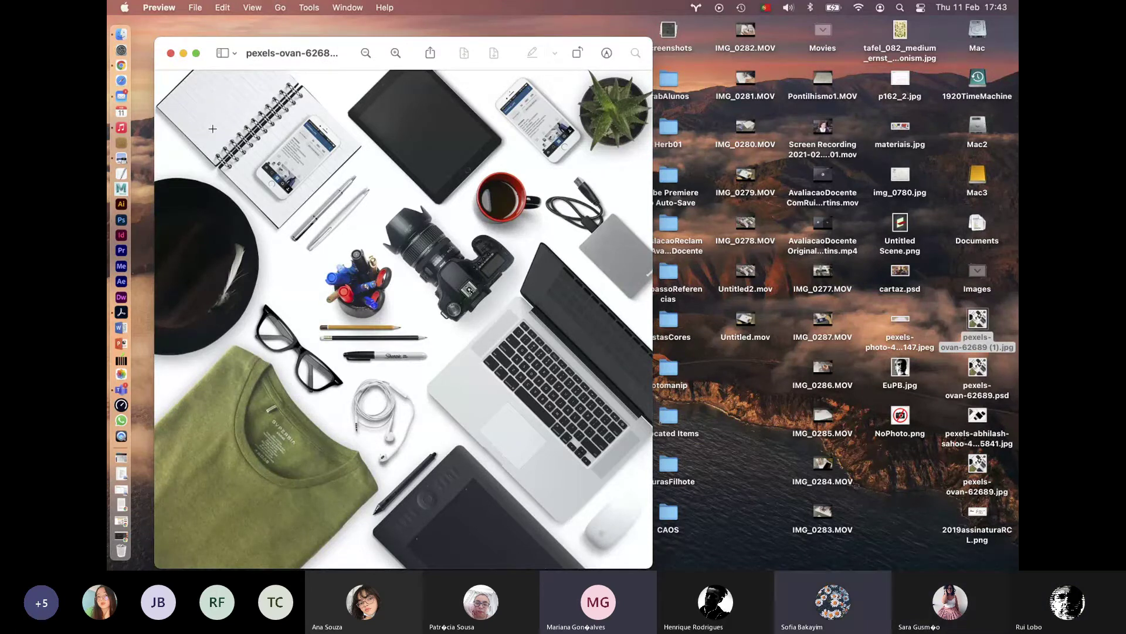
click(171, 54)
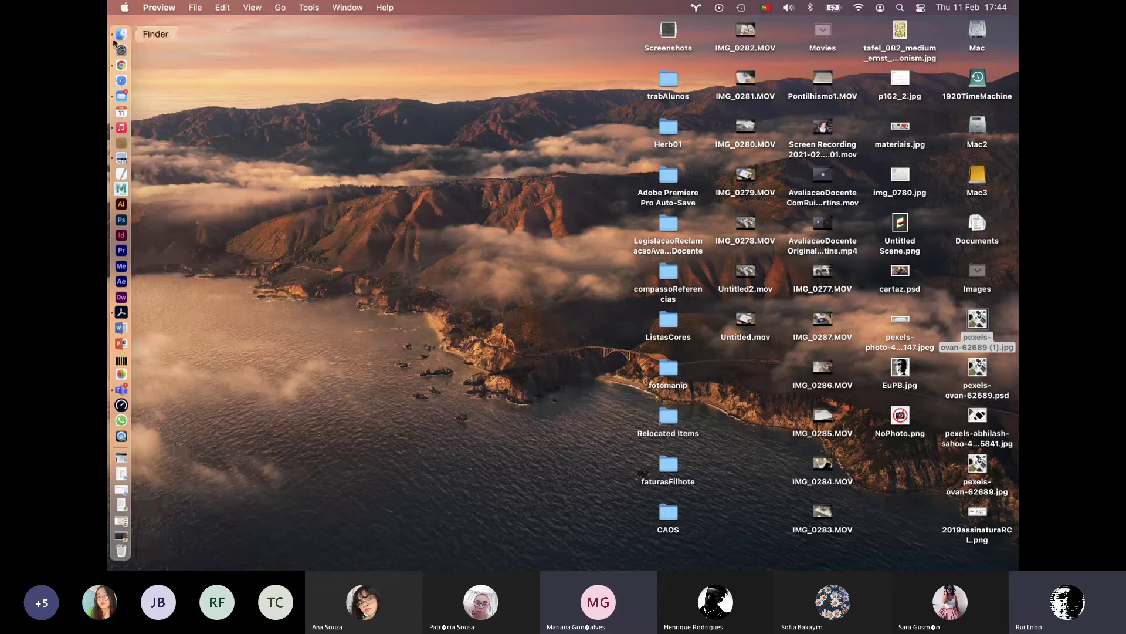
Return to Photopea in Chrome and open pexels-ovan-62689.psd from the Desktop folder.
click(121, 65)
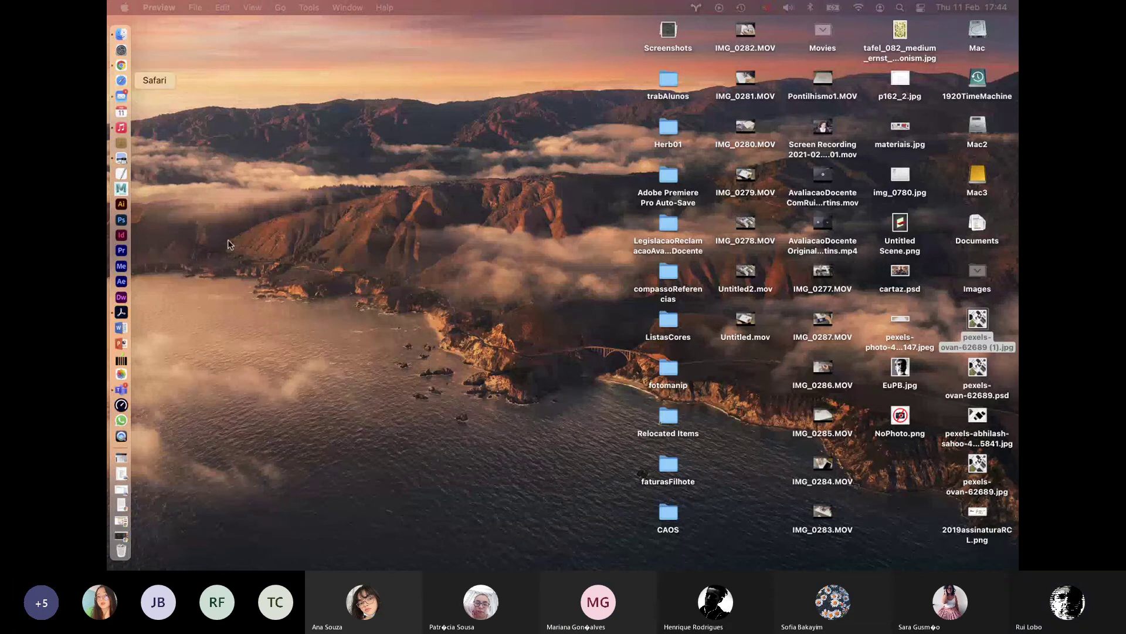
click(121, 539)
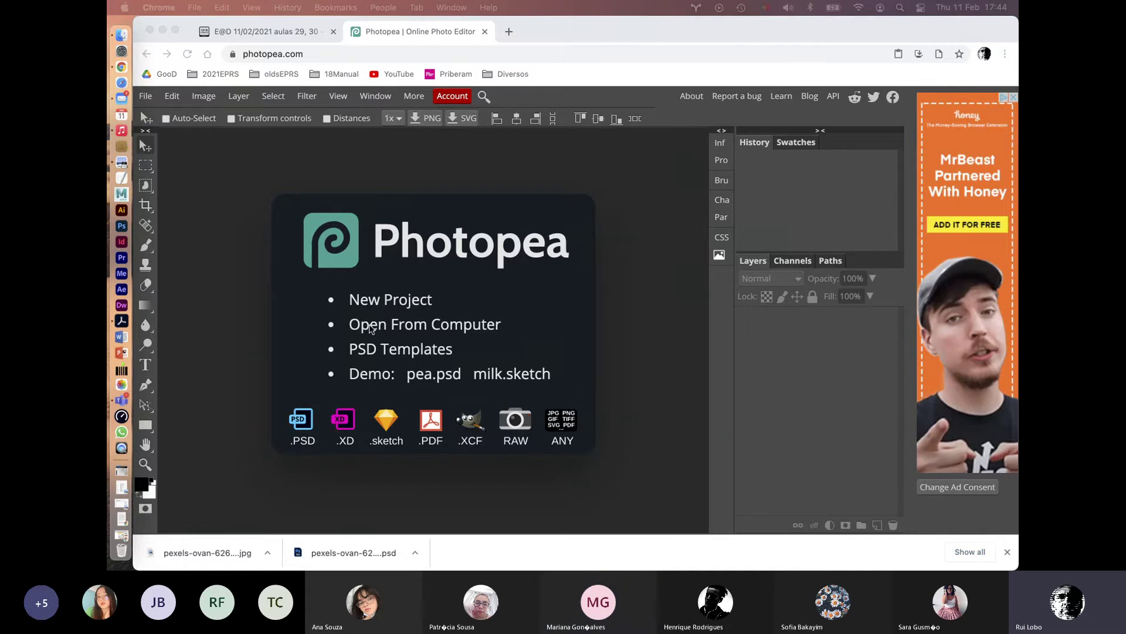
click(431, 328)
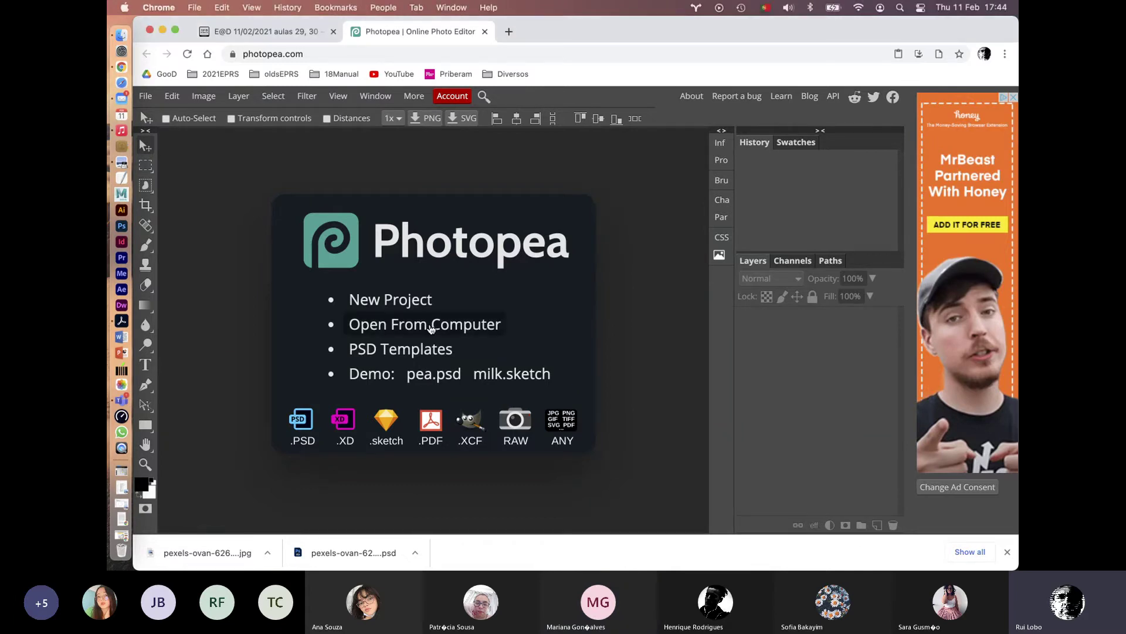
click(431, 329)
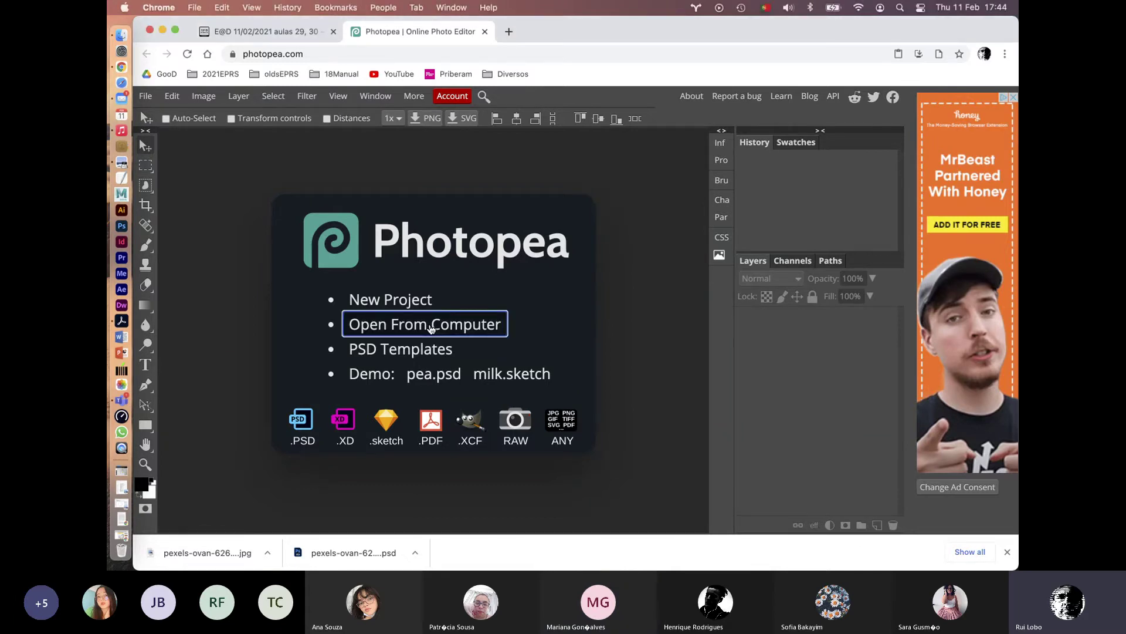
scroll(498, 349, down, 10)
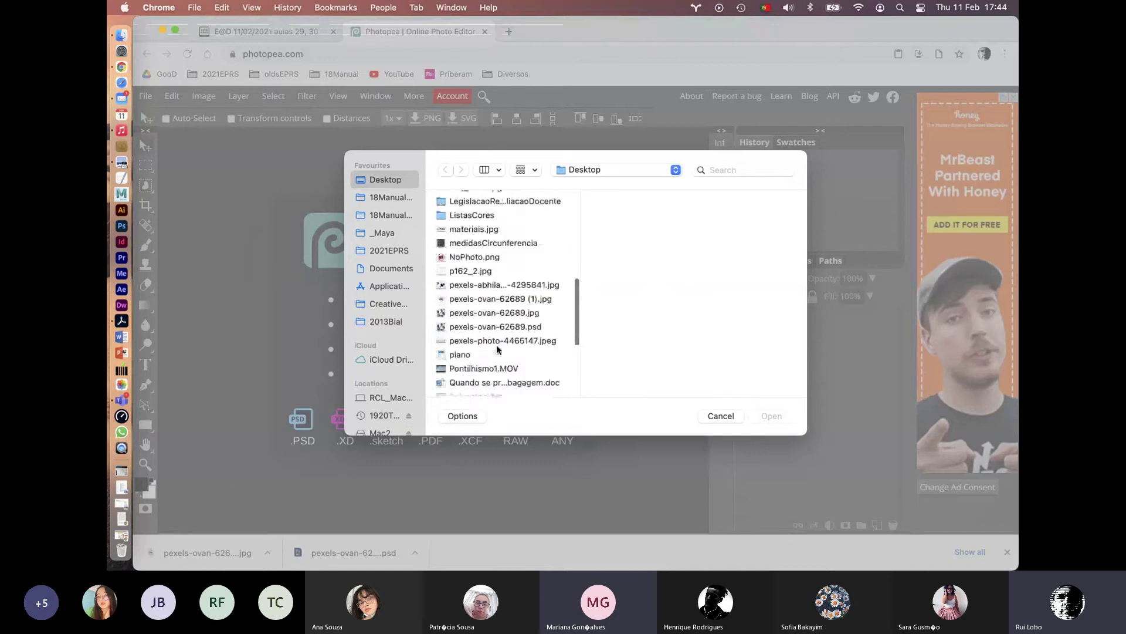
scroll(498, 350, down, 5)
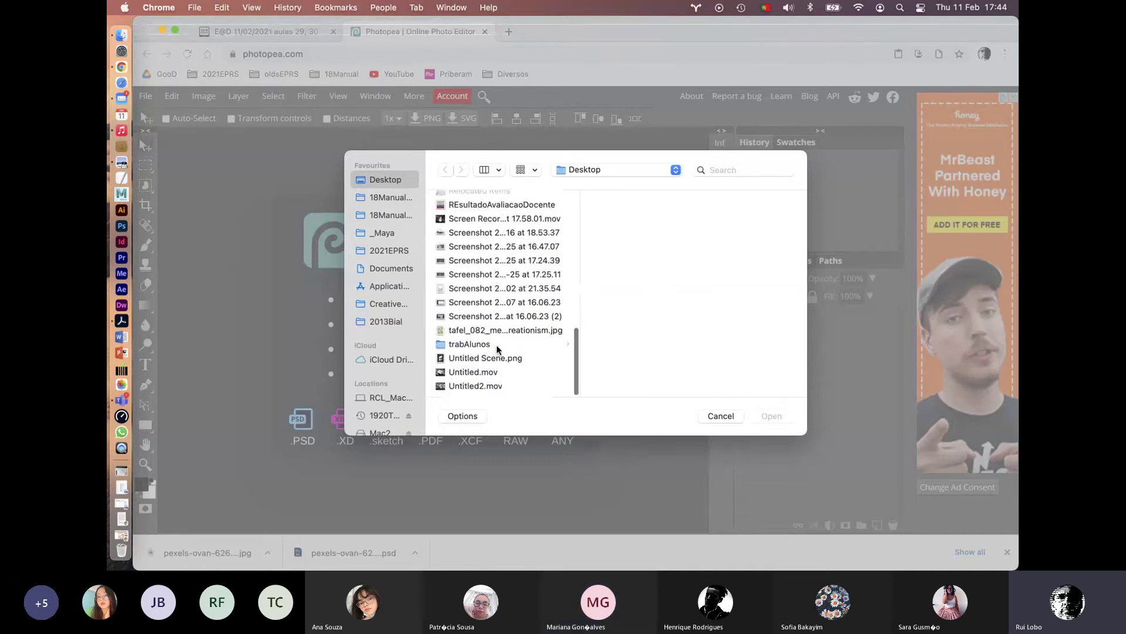
scroll(496, 349, up, 5)
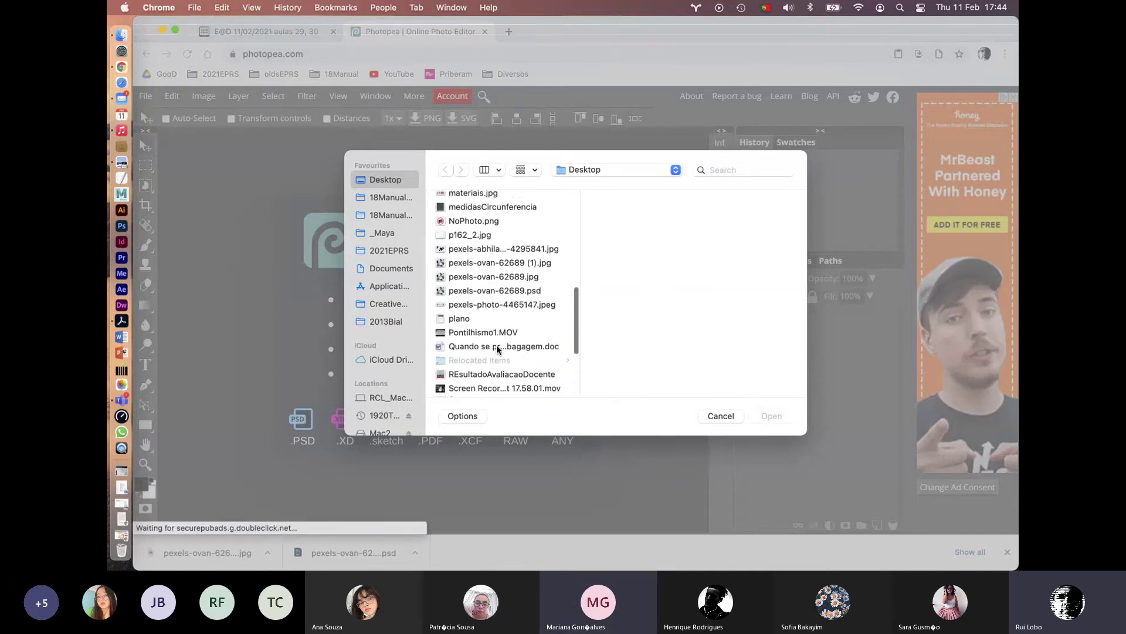
scroll(496, 348, up, 2)
click(526, 315)
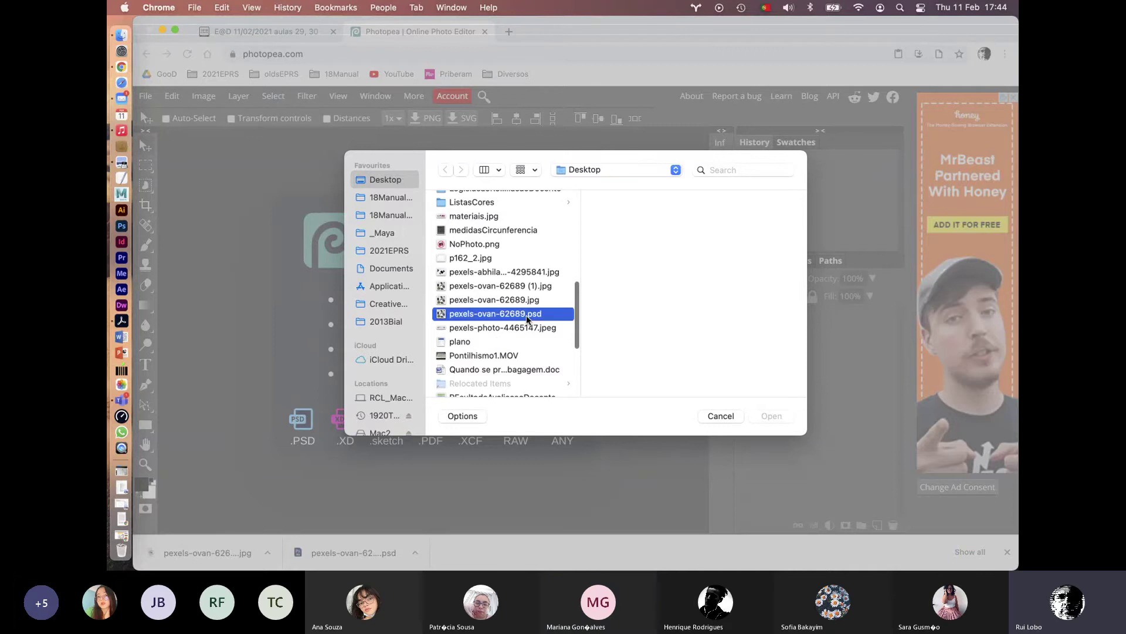
double_click(526, 315)
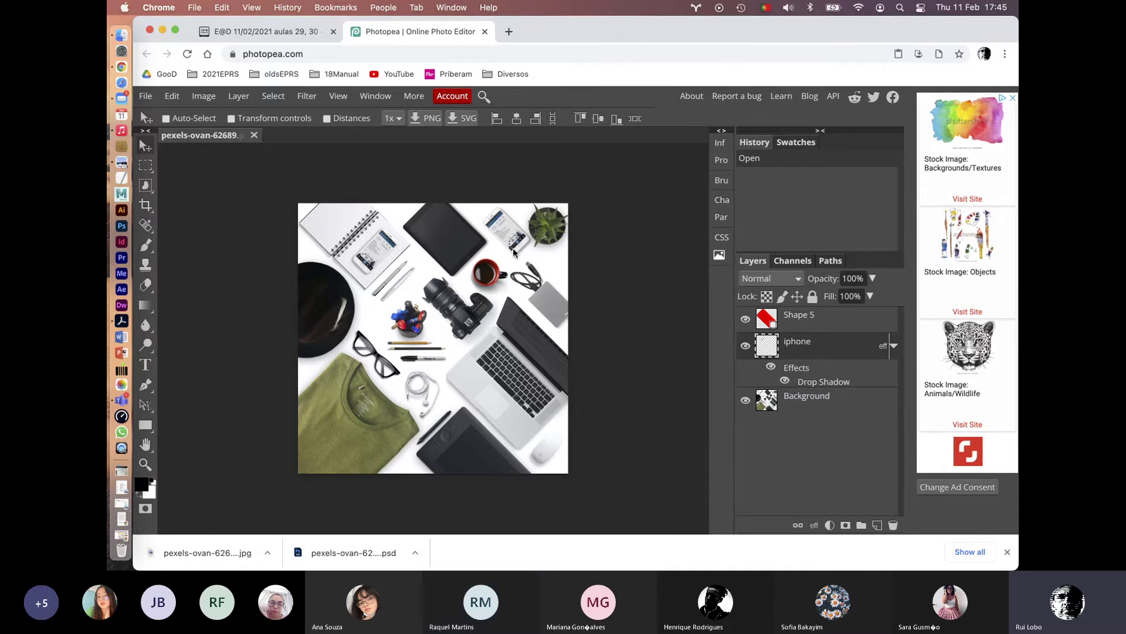
Open pexels-ovan-62689 (1).jpg from the Desktop folder as a second document.
click(145, 96)
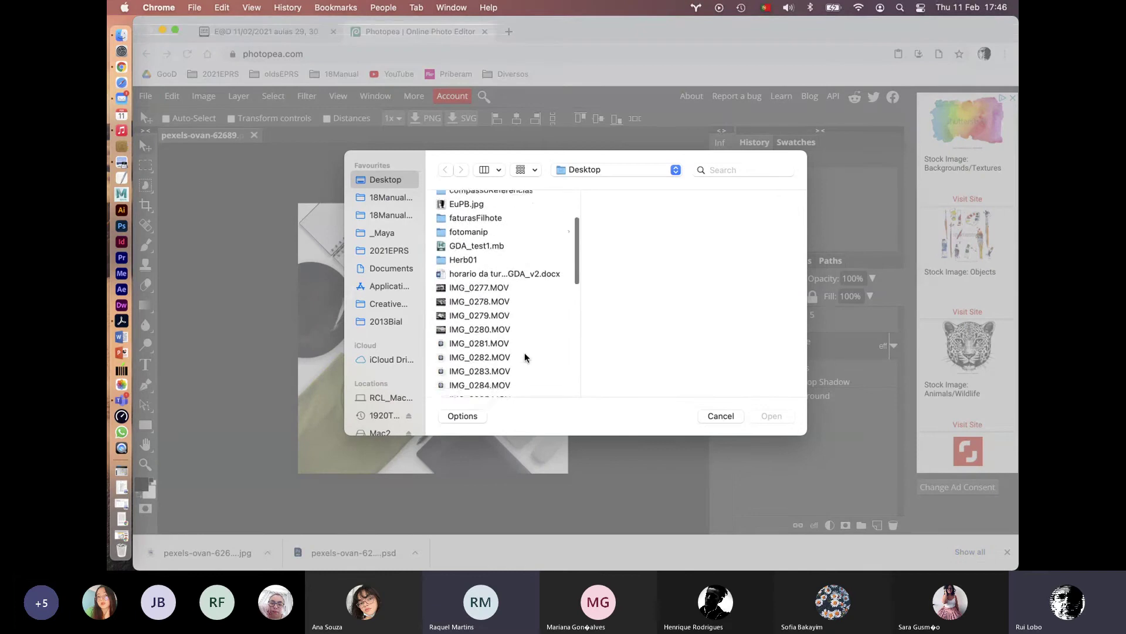
scroll(525, 357, down, 6)
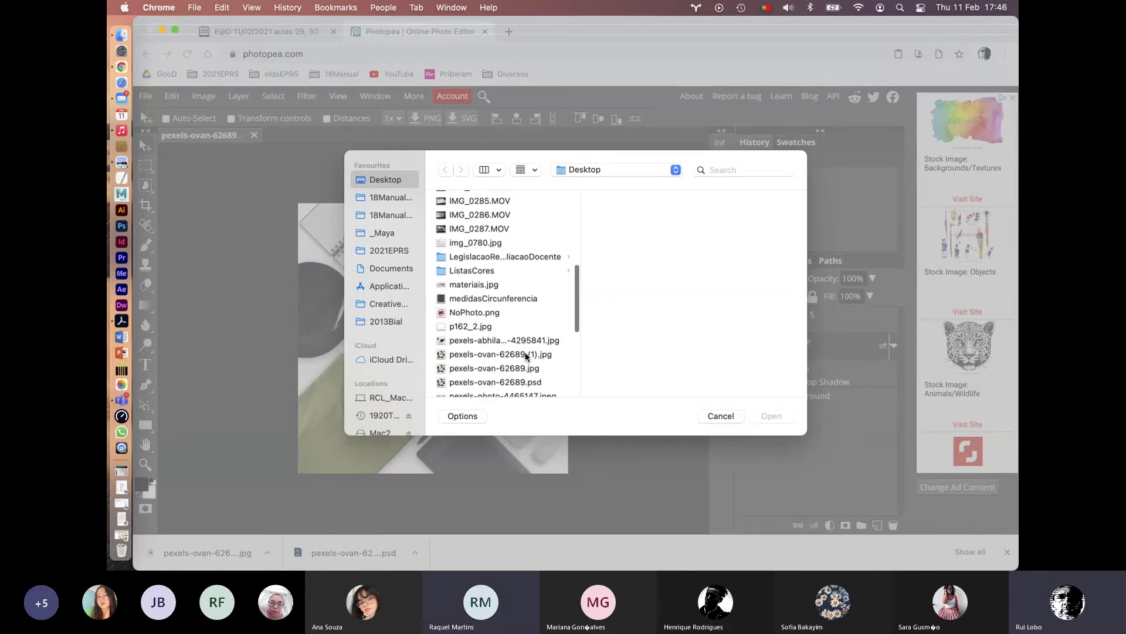
scroll(526, 355, down, 1)
click(528, 335)
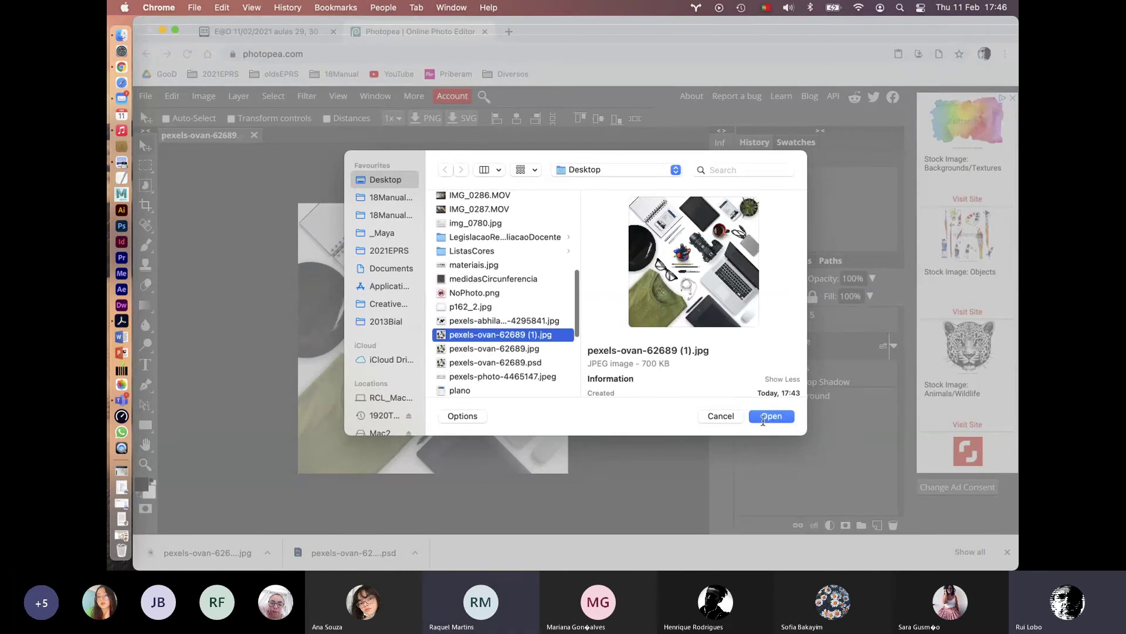
click(763, 417)
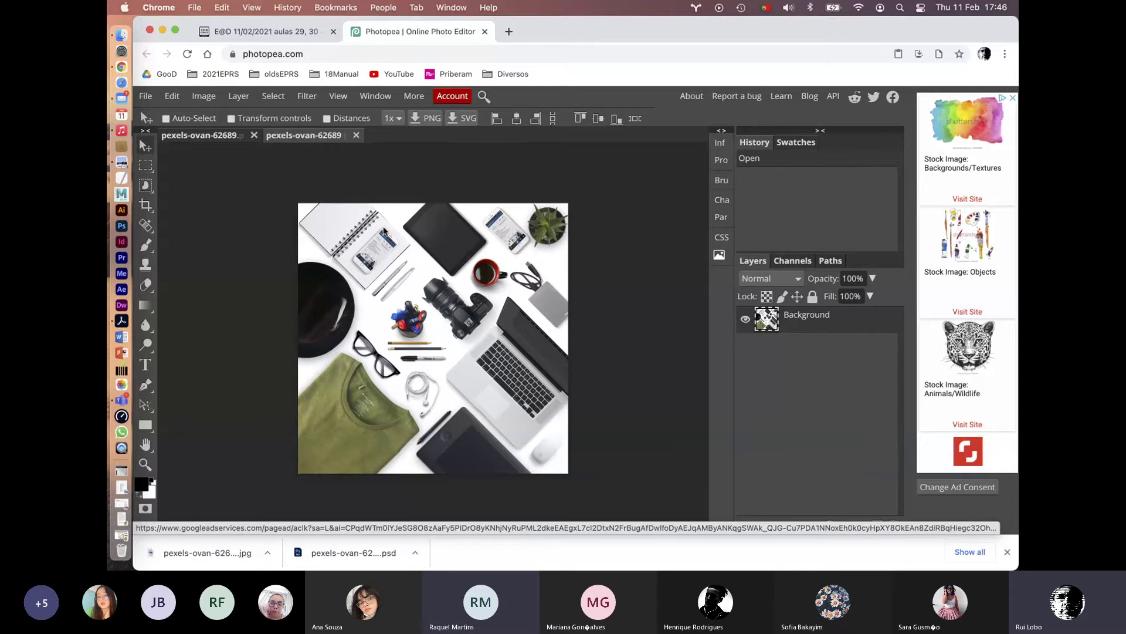
Move the iphone layer of the PSD document onto the laptop's palm rest and compare it with the flattened JPG document.
click(204, 137)
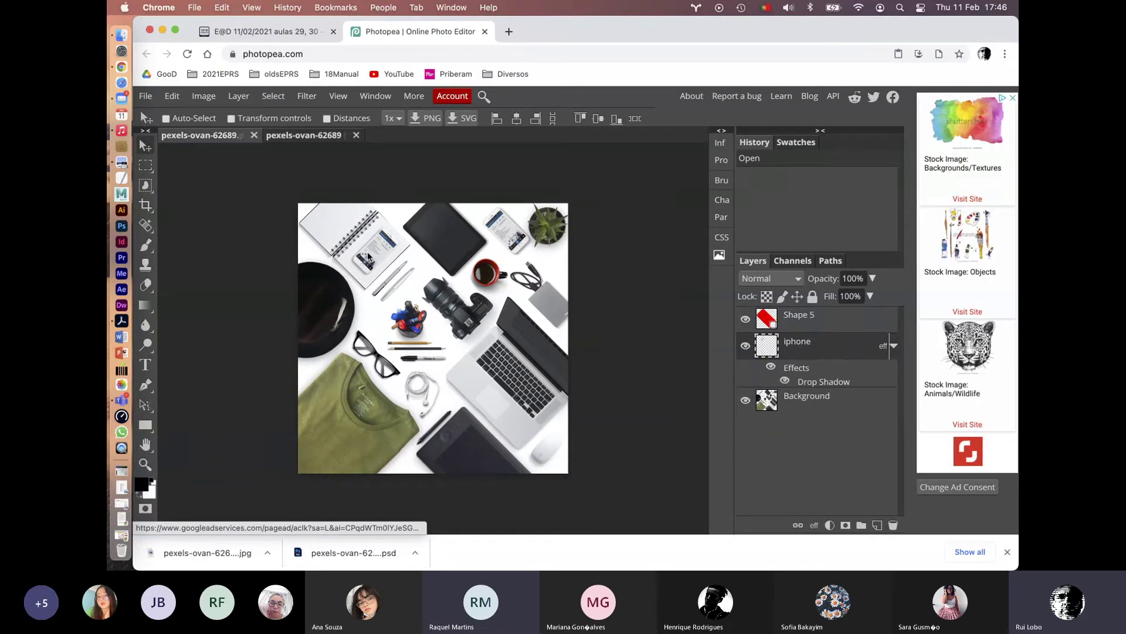
drag(371, 258, 480, 381)
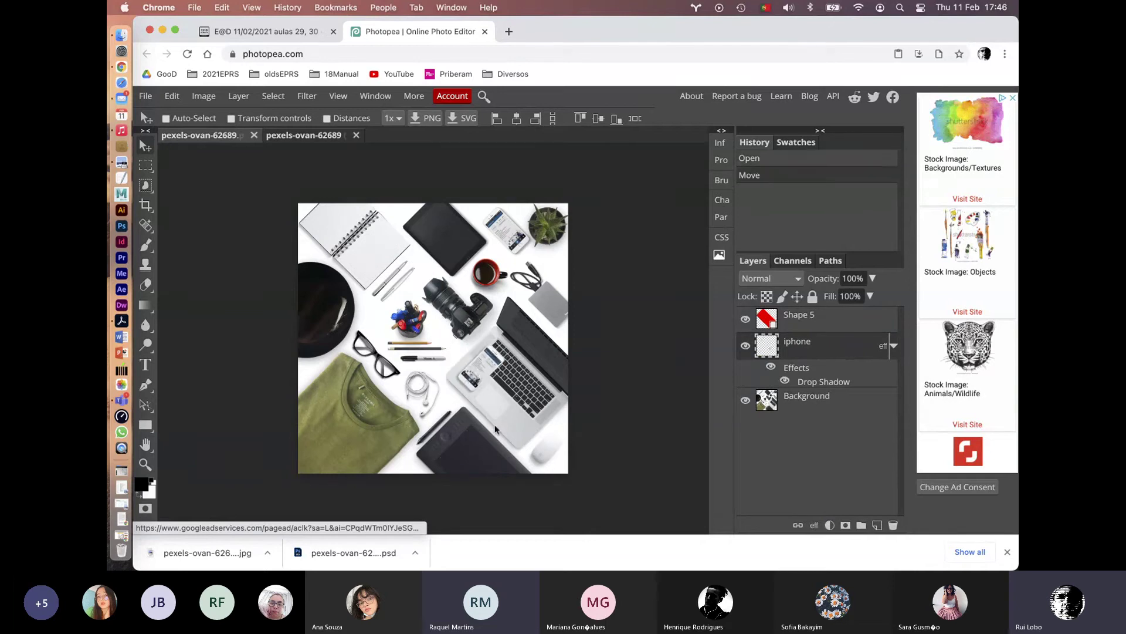
click(321, 141)
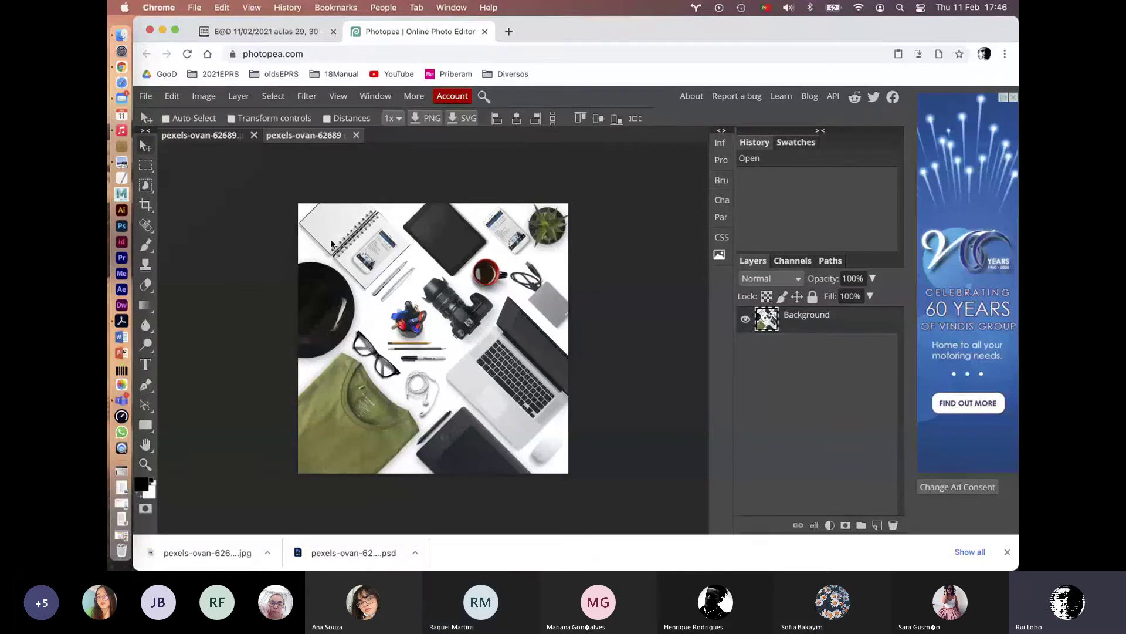
Close the JPG document and the PSD document, discarding the unsaved changes.
click(356, 135)
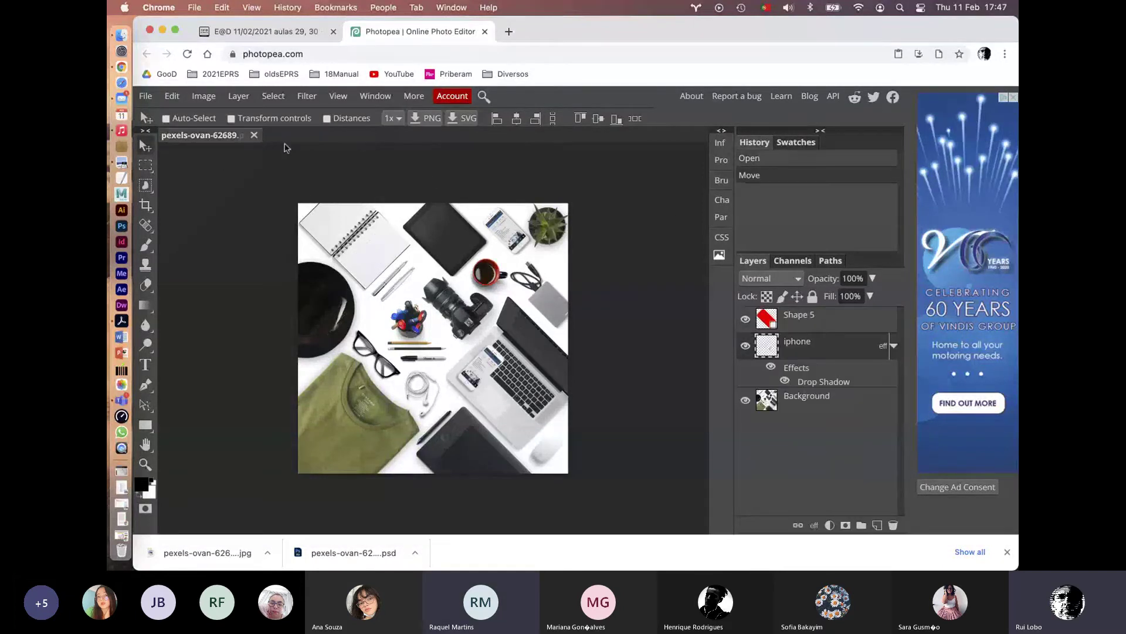
click(254, 136)
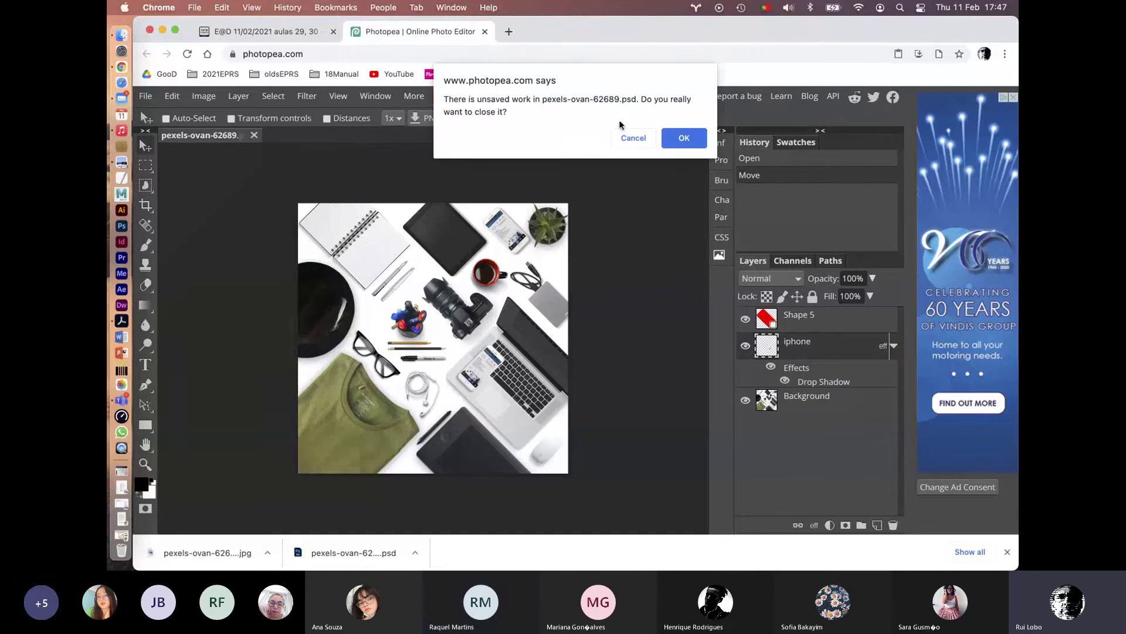
click(625, 139)
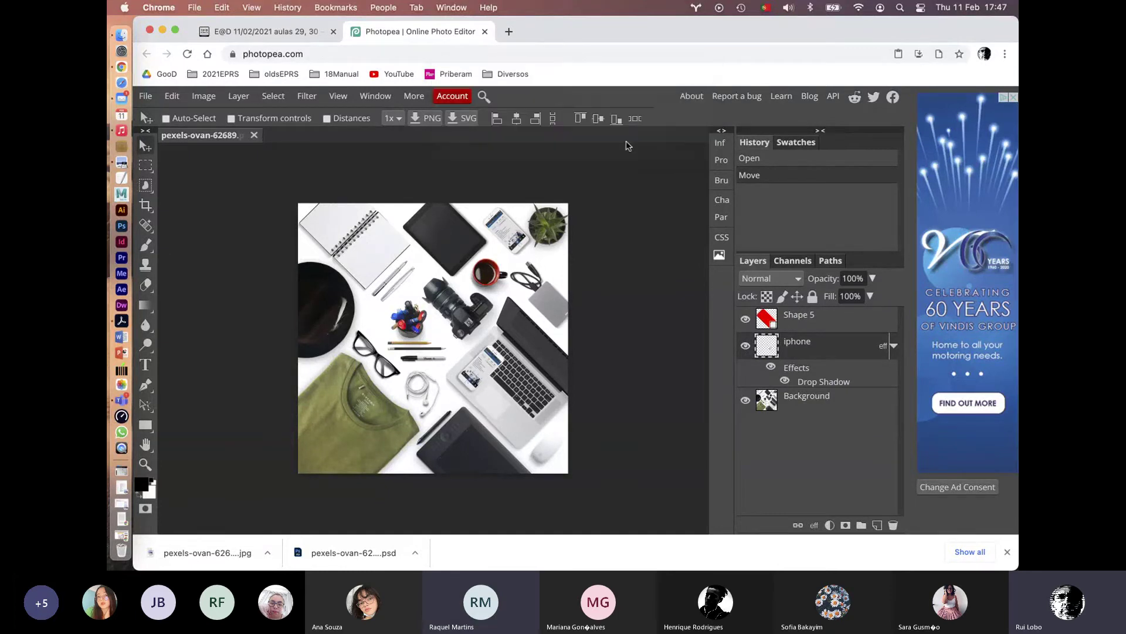
click(254, 136)
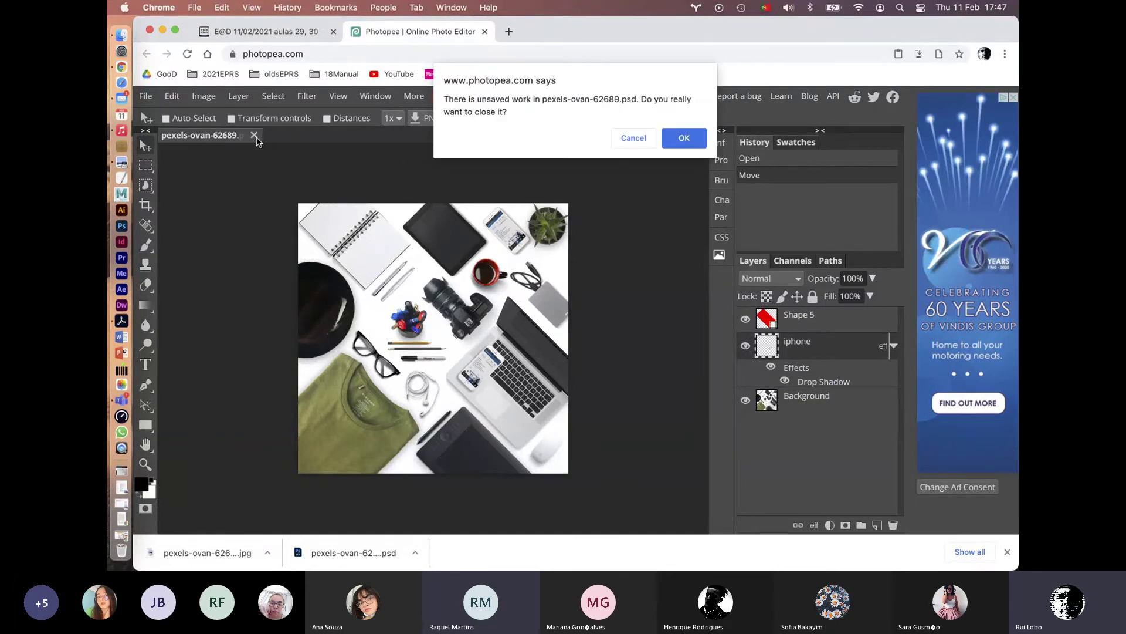
key(Return)
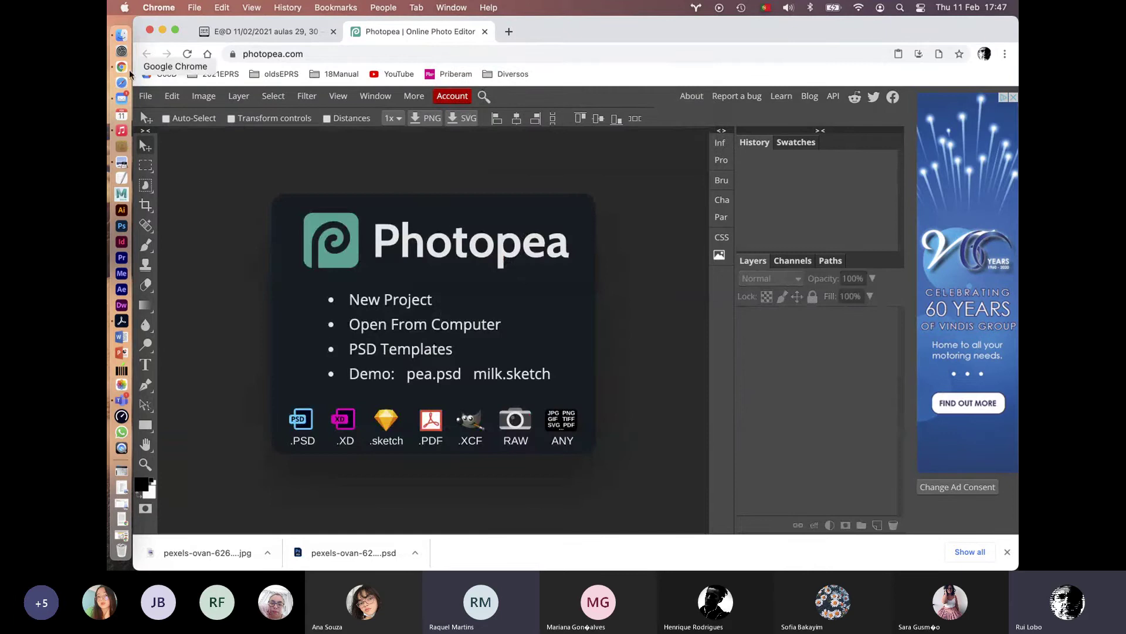
Review the objective, deadline and required images of the Mini Foto Manipulação assignment in the class blog post.
click(254, 32)
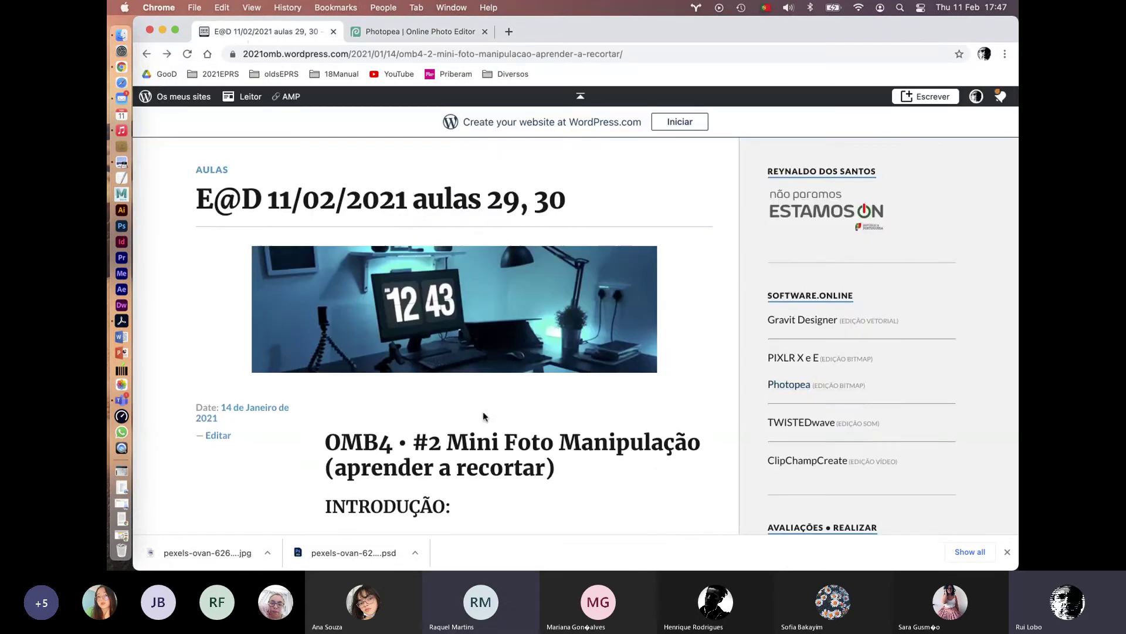
scroll(483, 416, down, 8)
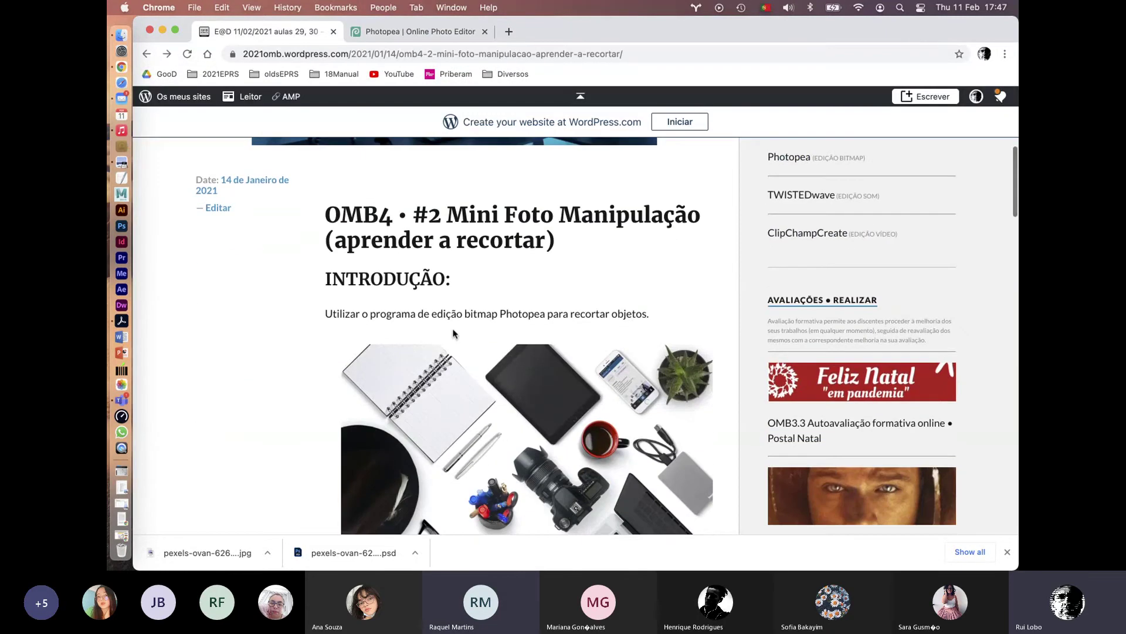
scroll(453, 334, down, 18)
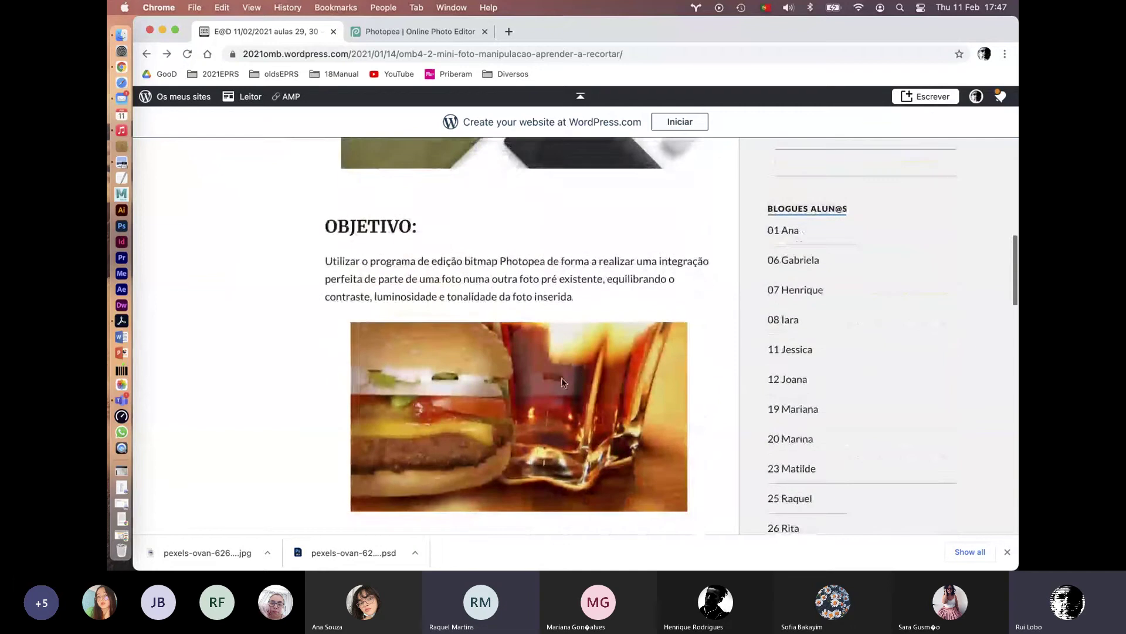
scroll(562, 383, down, 2)
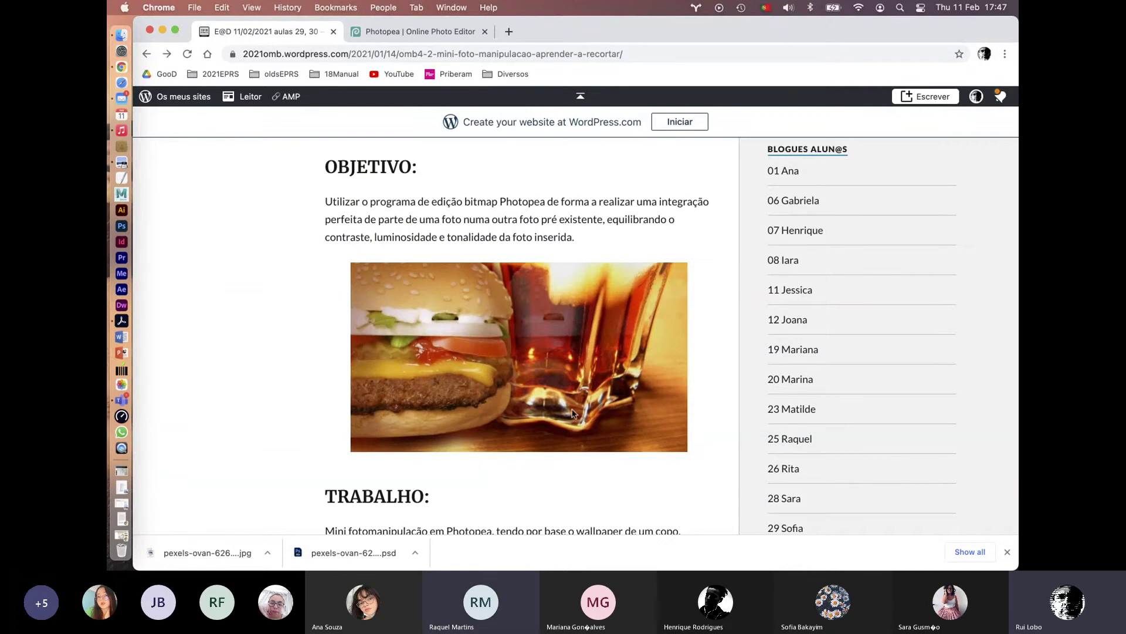
scroll(572, 413, down, 10)
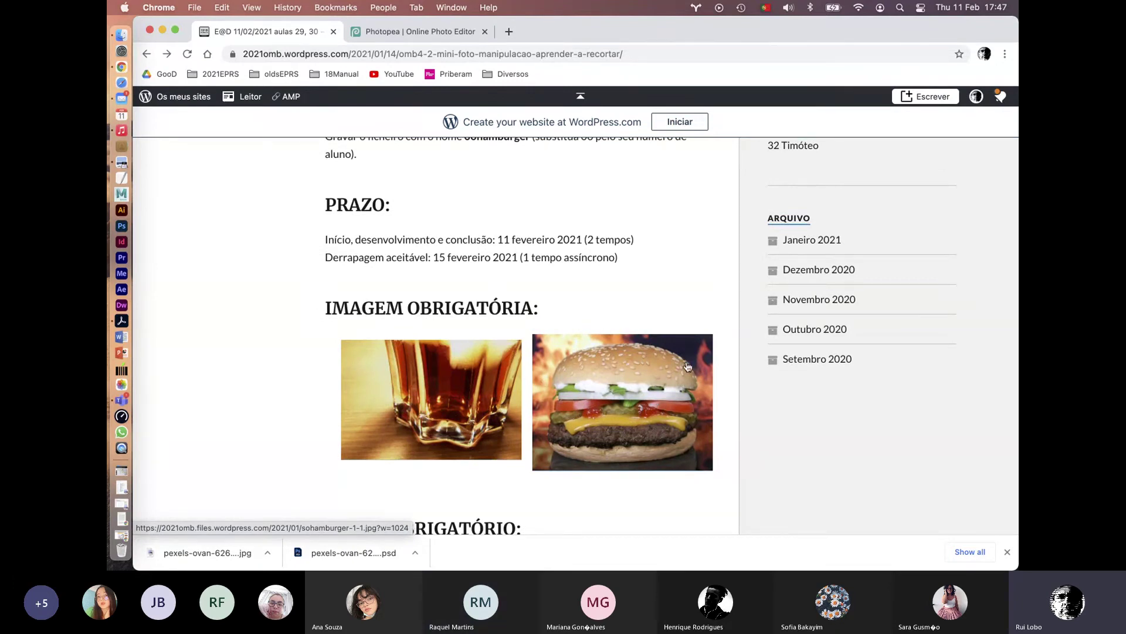
Compare the finished burger-and-glass example with the required glass and hamburger images in the assignment post.
scroll(546, 294, up, 5)
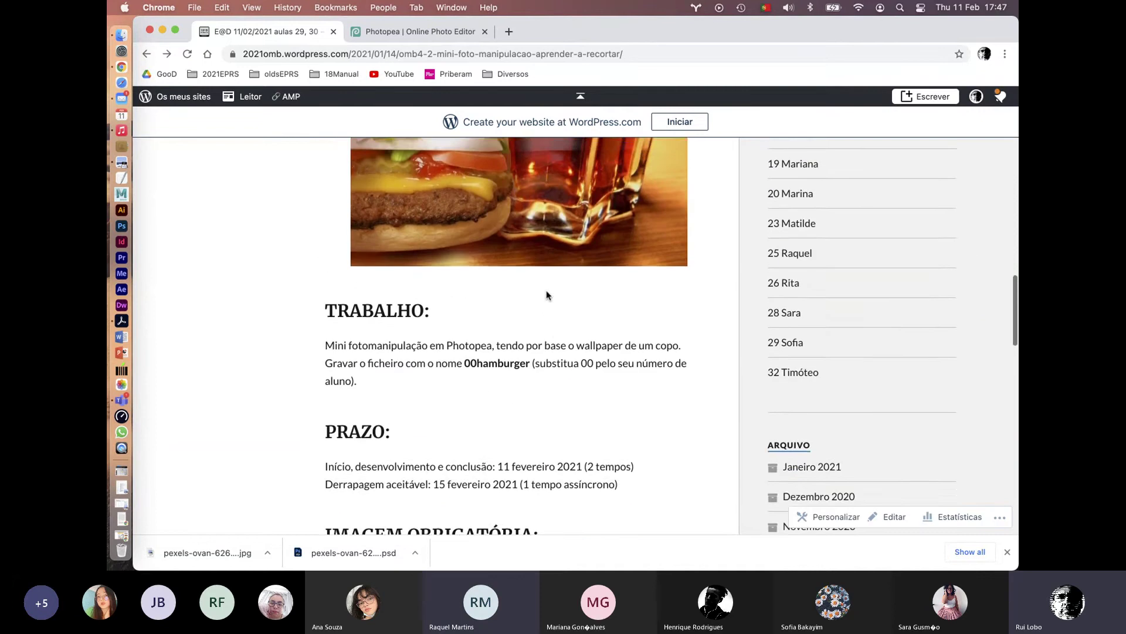
scroll(546, 294, up, 2)
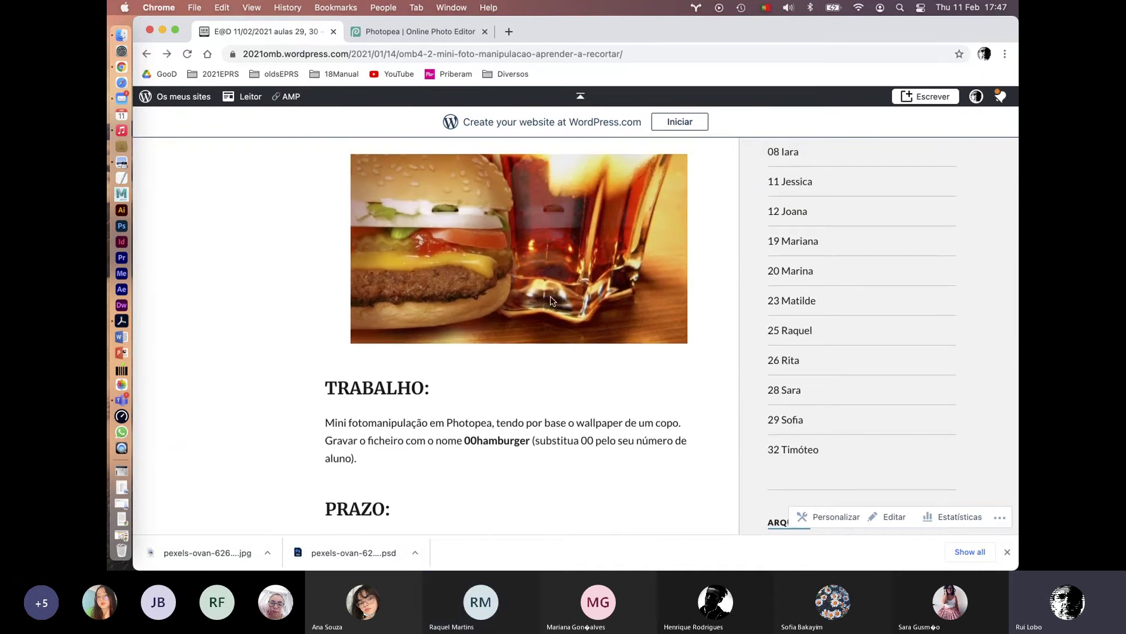
scroll(601, 381, down, 5)
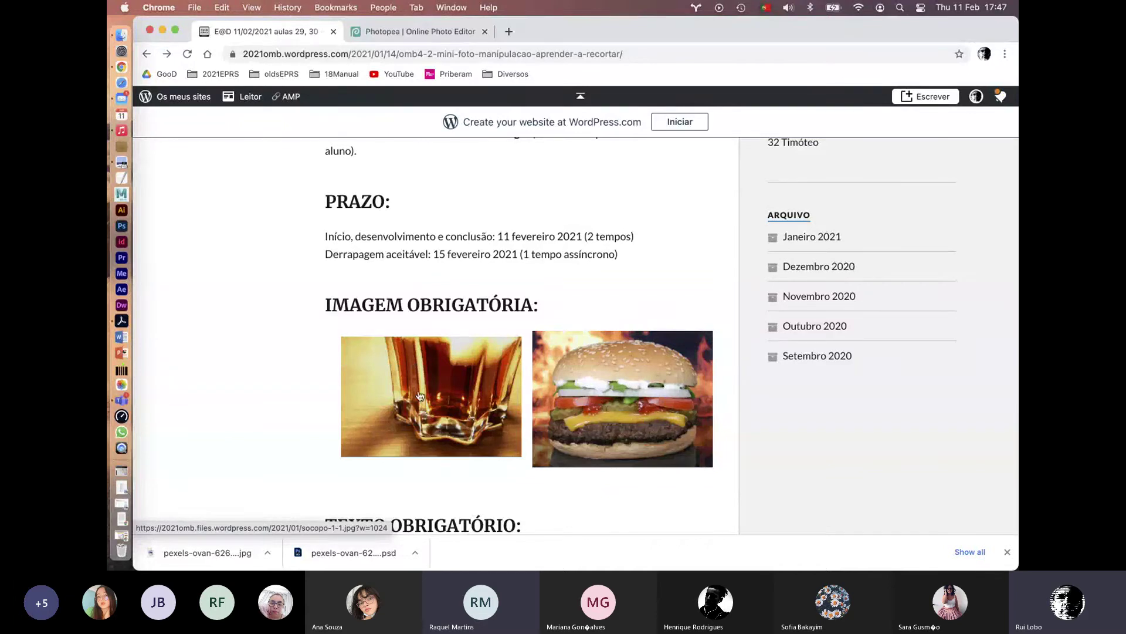
scroll(509, 366, up, 3)
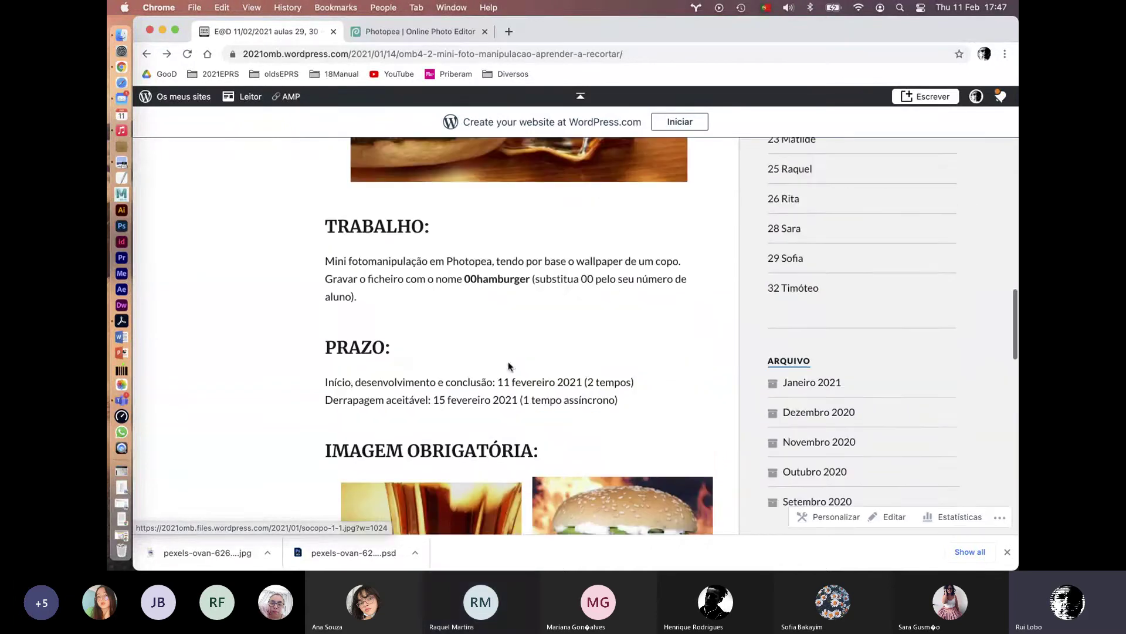
scroll(509, 367, up, 3)
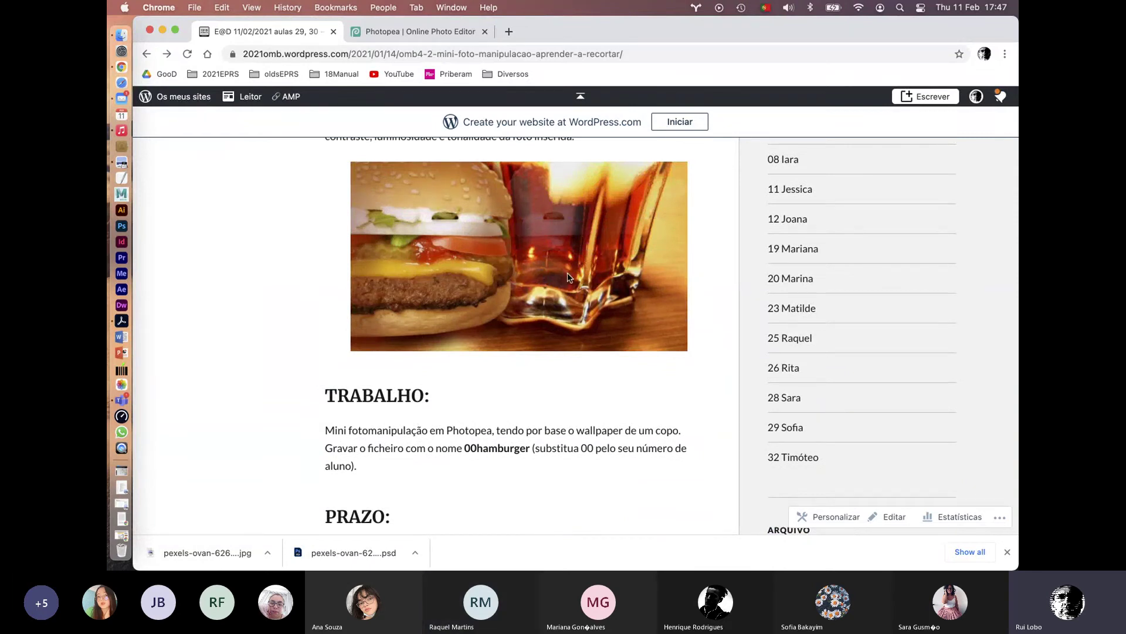
scroll(565, 317, down, 2)
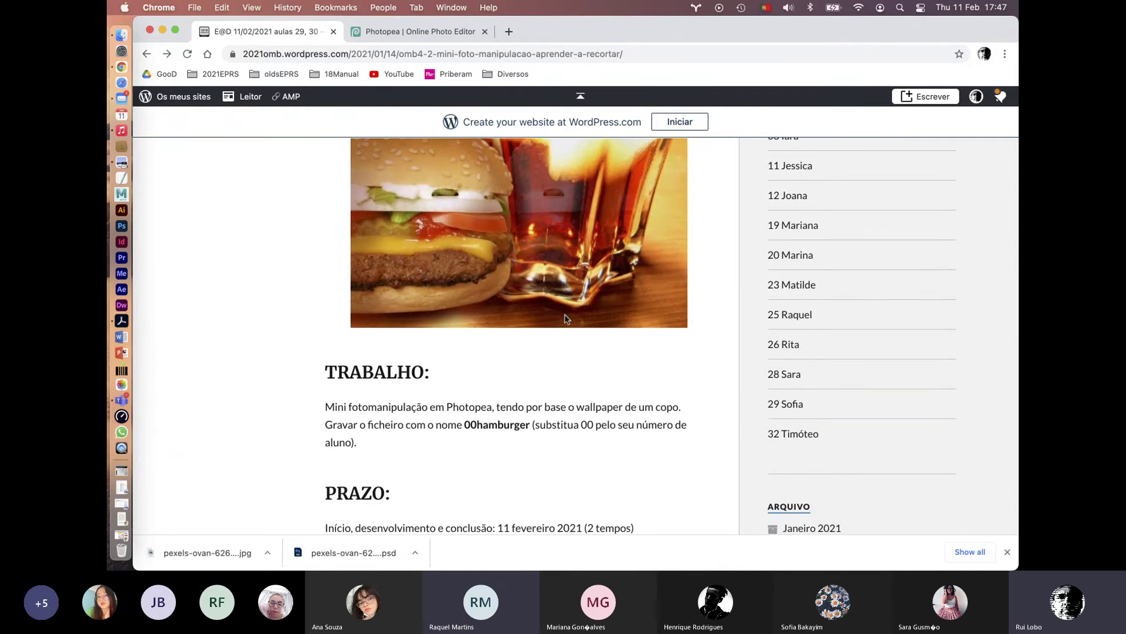
Open the required glass image at full size and save it to the Desktop as the JPEG image socopo-1-1.
scroll(564, 318, down, 10)
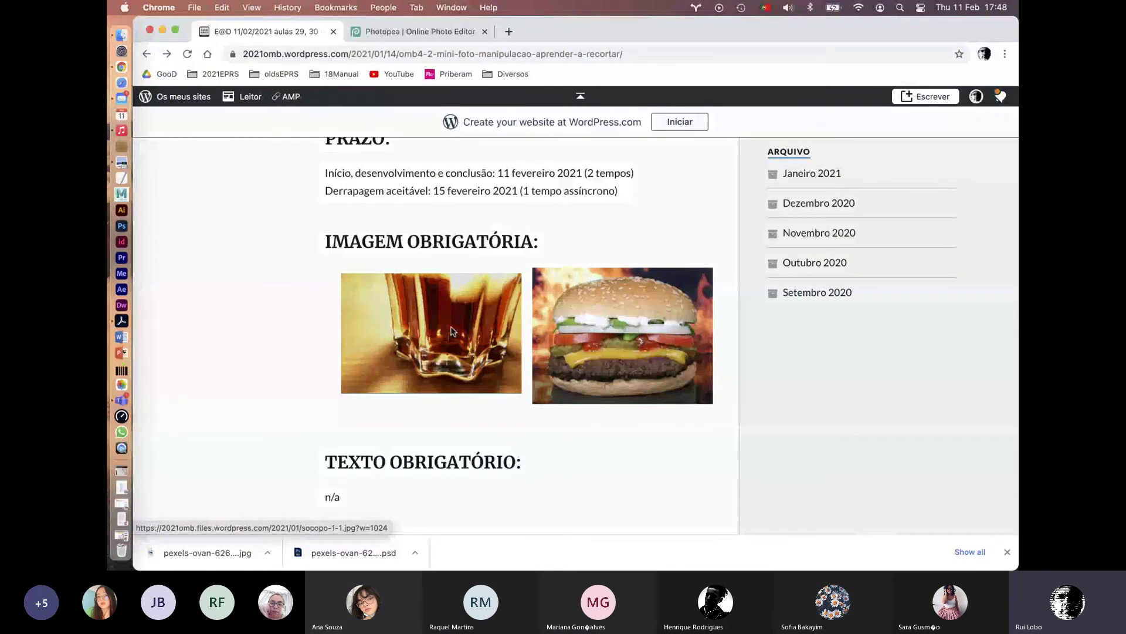
click(452, 331)
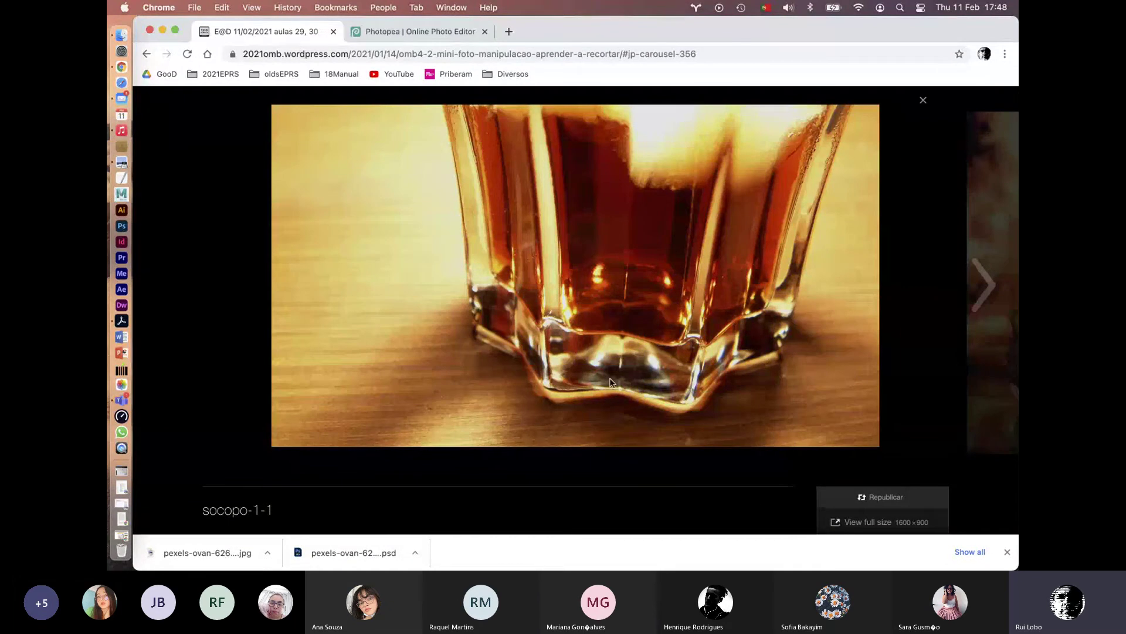
click(860, 524)
right_click(653, 257)
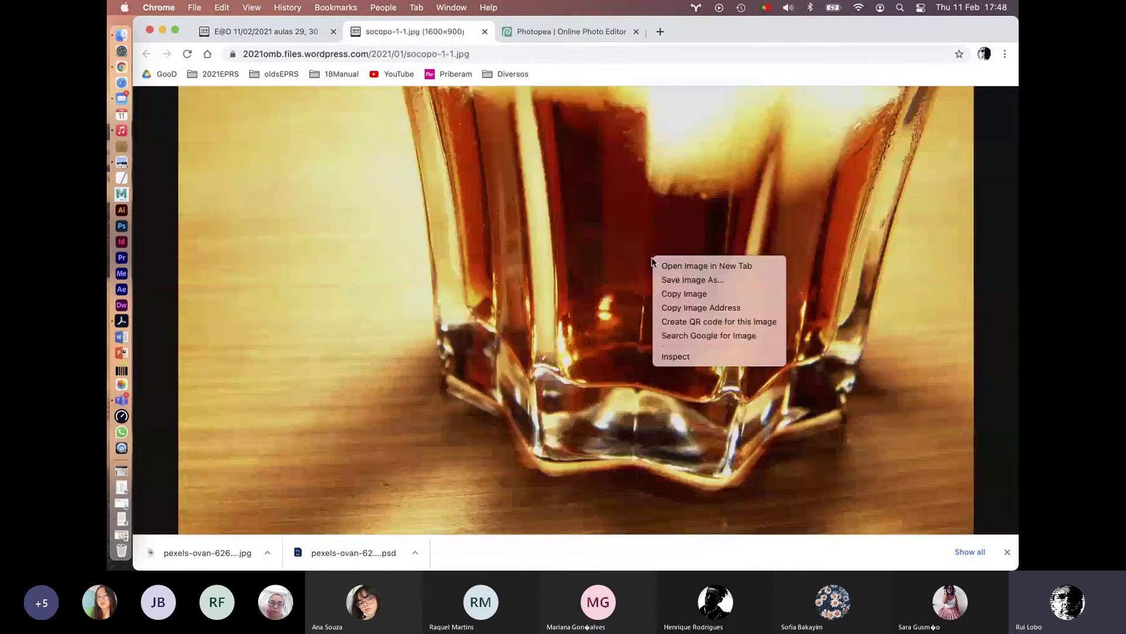
click(676, 280)
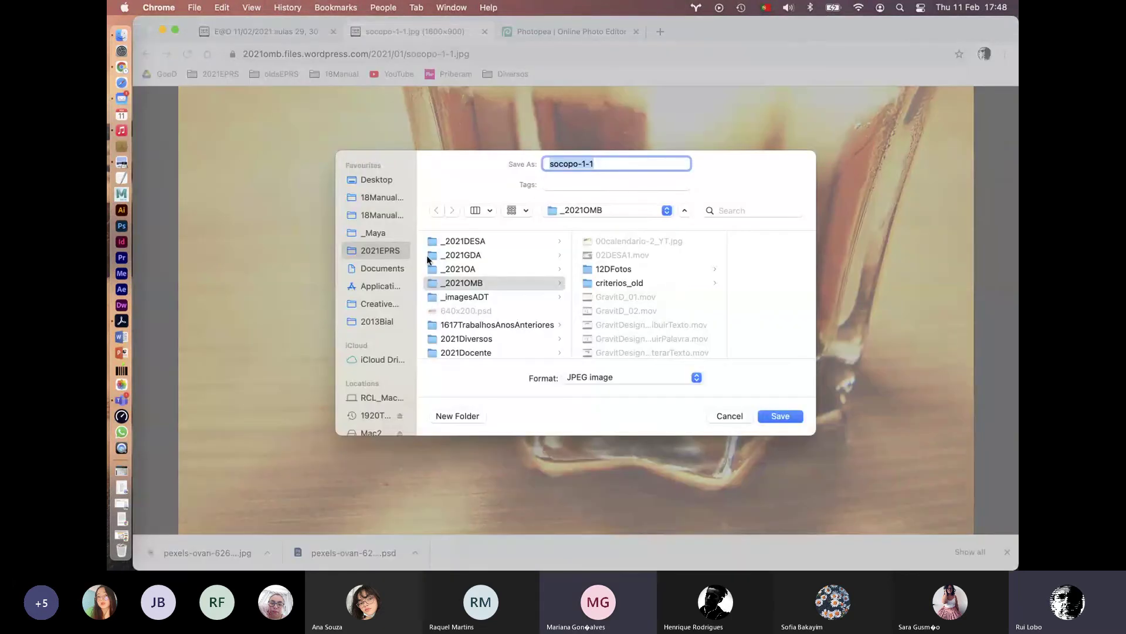
click(377, 181)
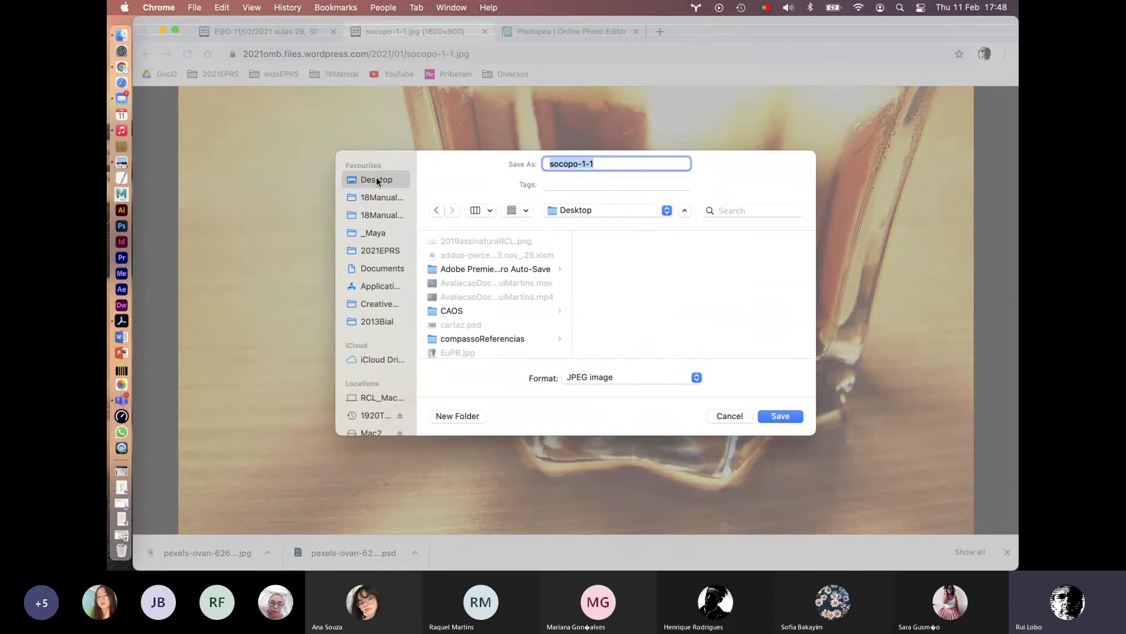